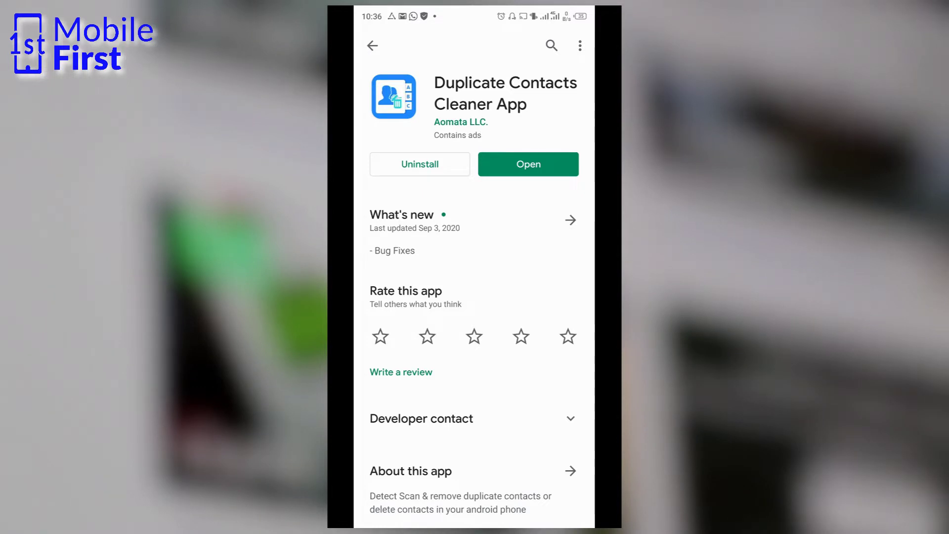
# - Scroll the Duplicate Contacts Cleaner Play Store page down and back up
pyautogui.scroll(-1, 474, 297)
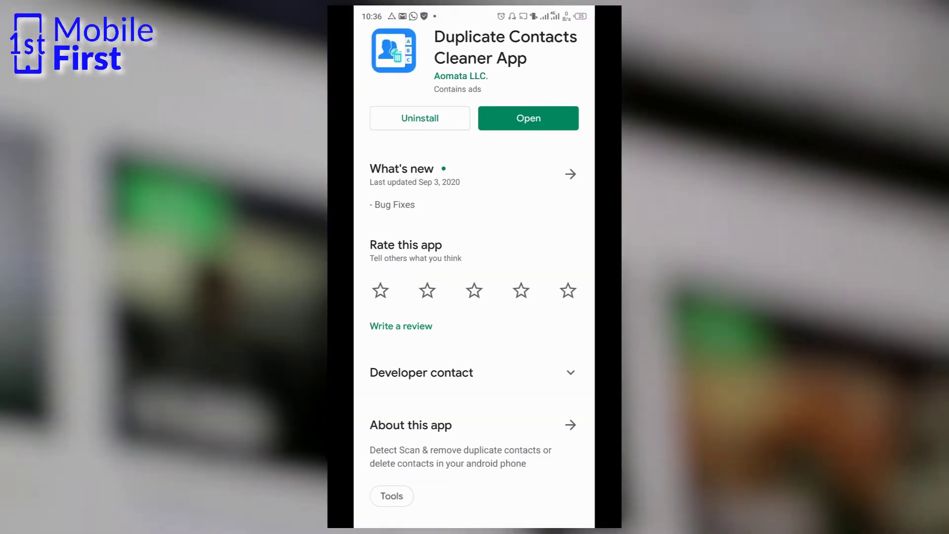
pyautogui.scroll(1, 474, 296)
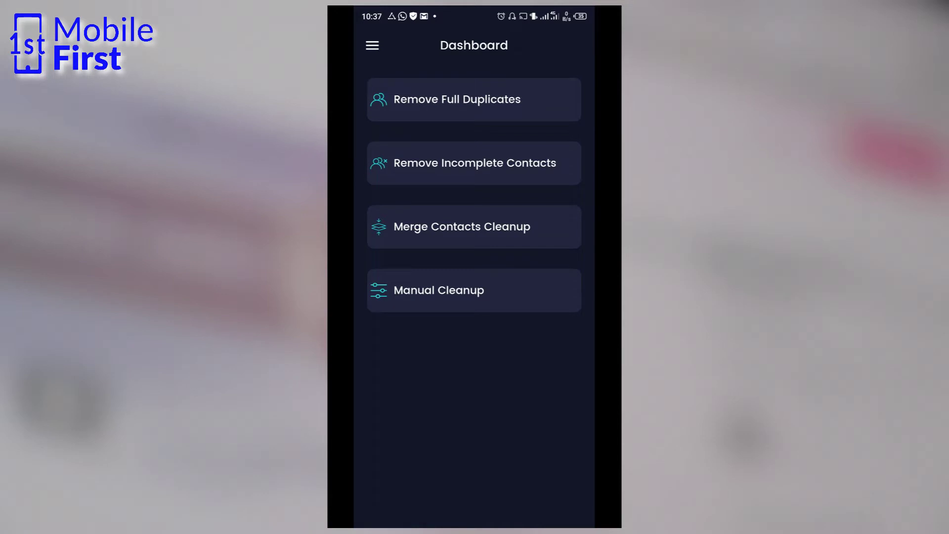
# - Open Merge Contacts Cleanup and browse the 221 duplicates found among 1,169 contacts
pyautogui.click(473, 227)
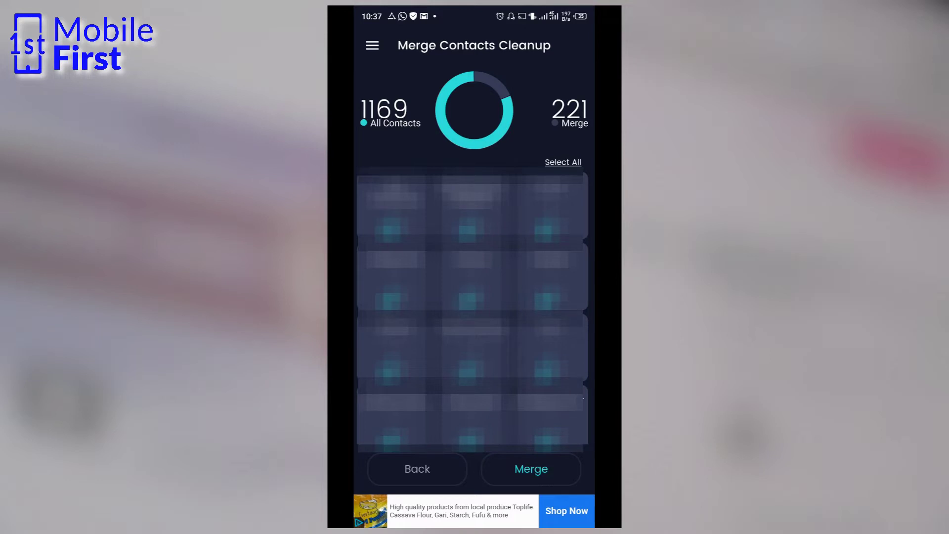
pyautogui.scroll(-2, 472, 307)
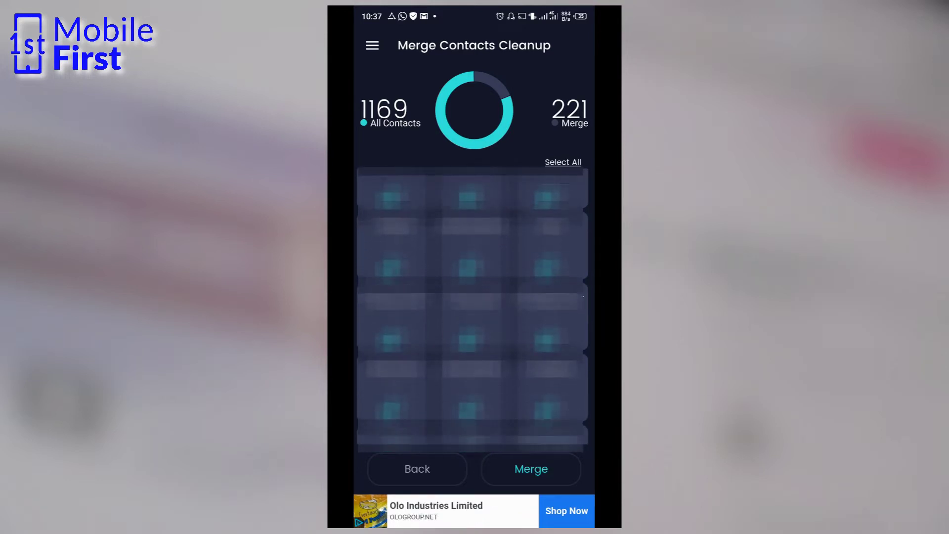
pyautogui.scroll(-1, 472, 307)
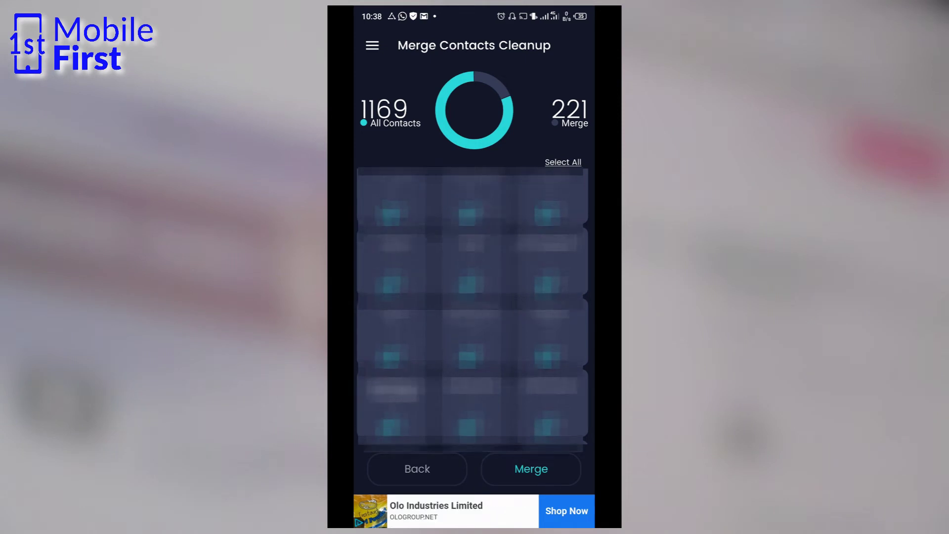
pyautogui.scroll(-2, 472, 307)
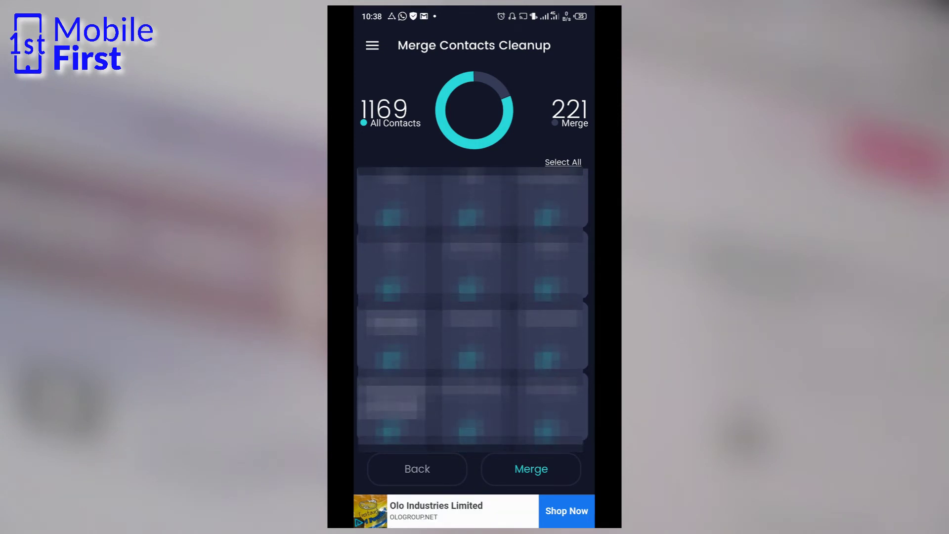
# - Select all 221 duplicate contacts, merge them, and confirm with the verification code
pyautogui.click(563, 163)
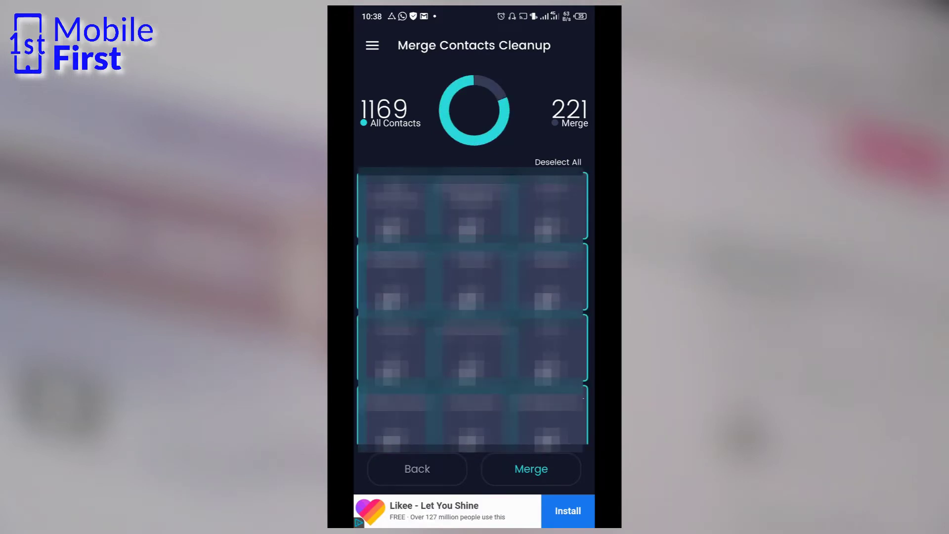
pyautogui.scroll(-1, 472, 312)
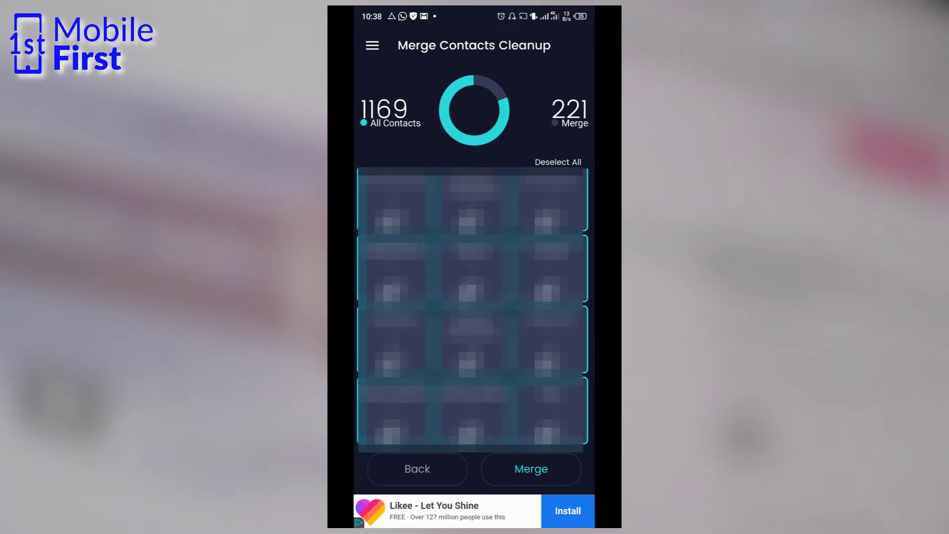
pyautogui.click(531, 469)
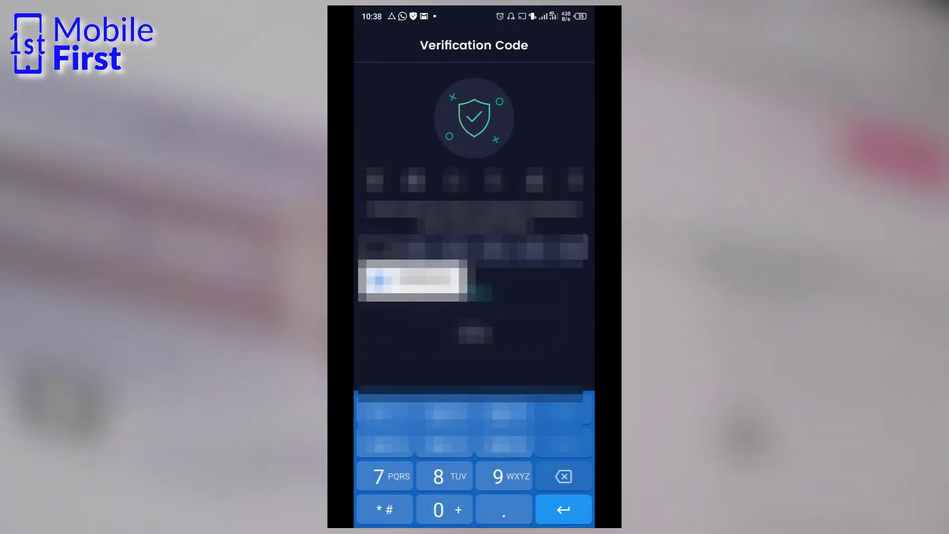
pyautogui.click(444, 414)
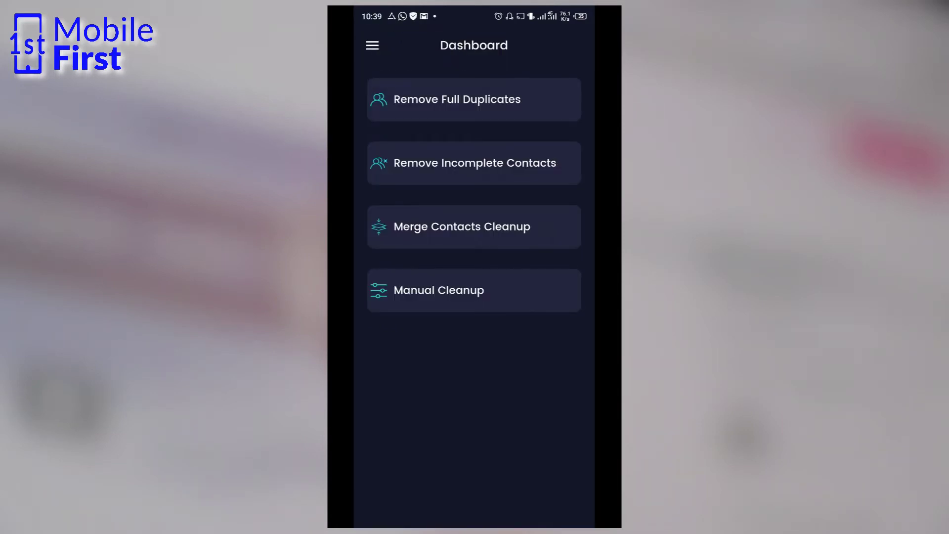
pyautogui.click(462, 226)
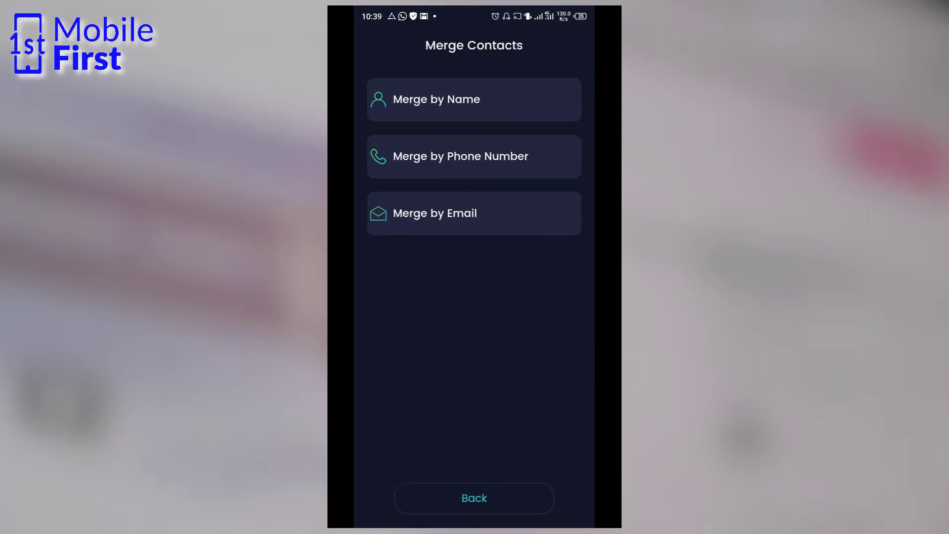
pyautogui.click(445, 99)
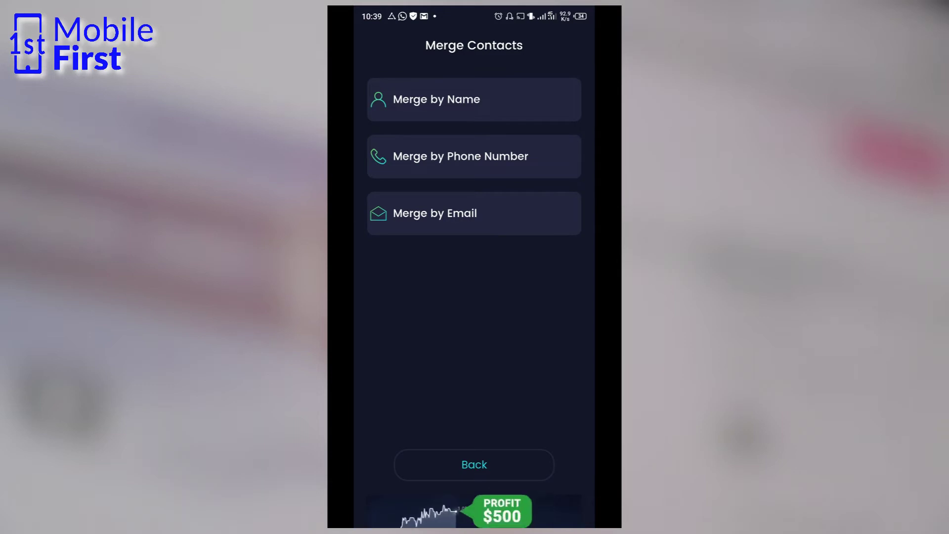
pyautogui.press('Escape')
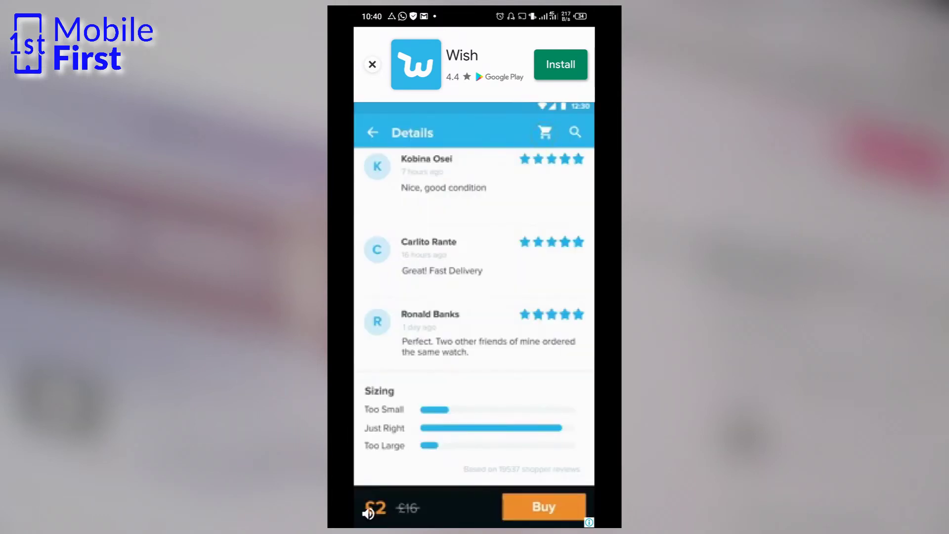
pyautogui.press('Escape')
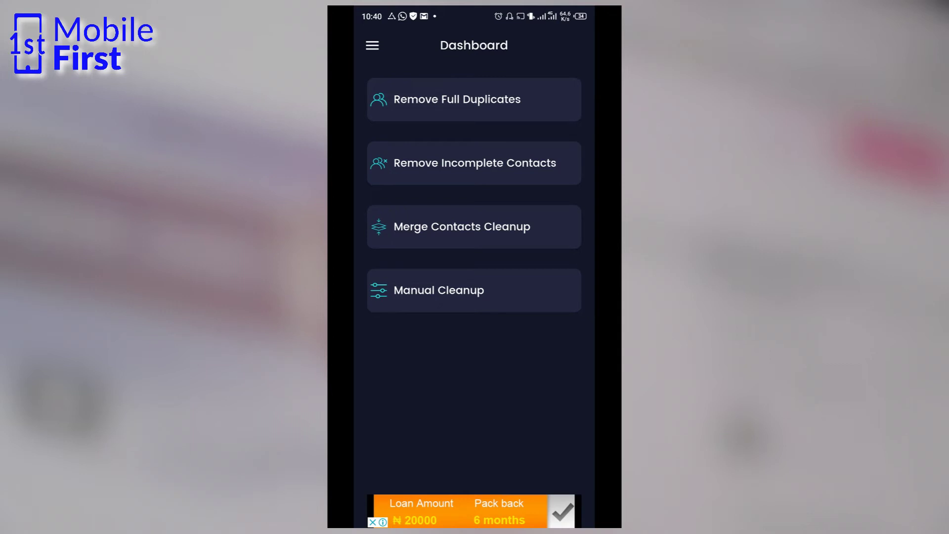
# - Scan incomplete contacts for missing names, finding one among 1,005
pyautogui.click(475, 164)
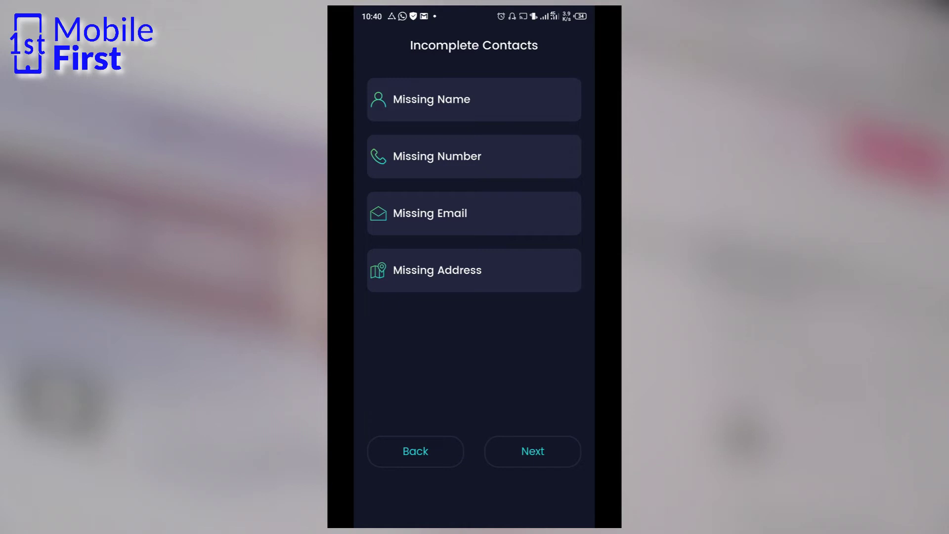
pyautogui.click(474, 100)
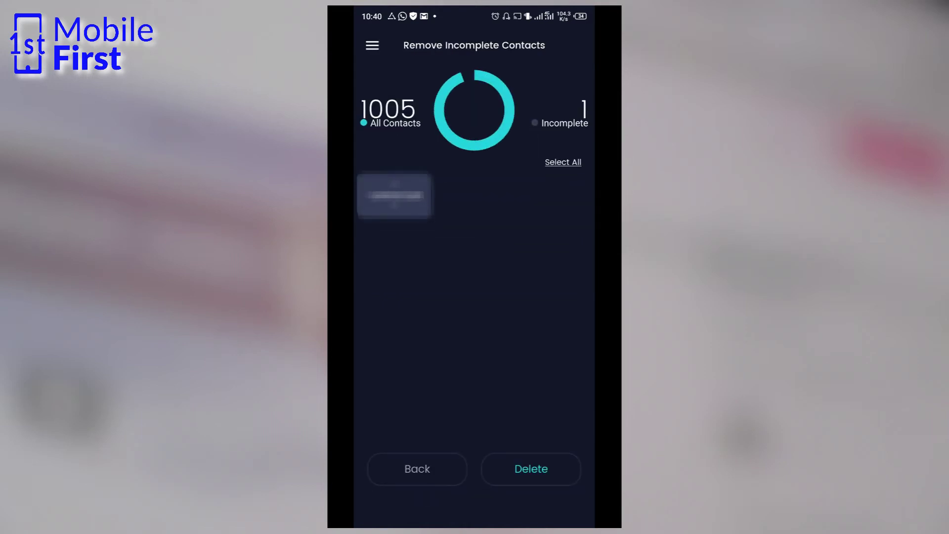